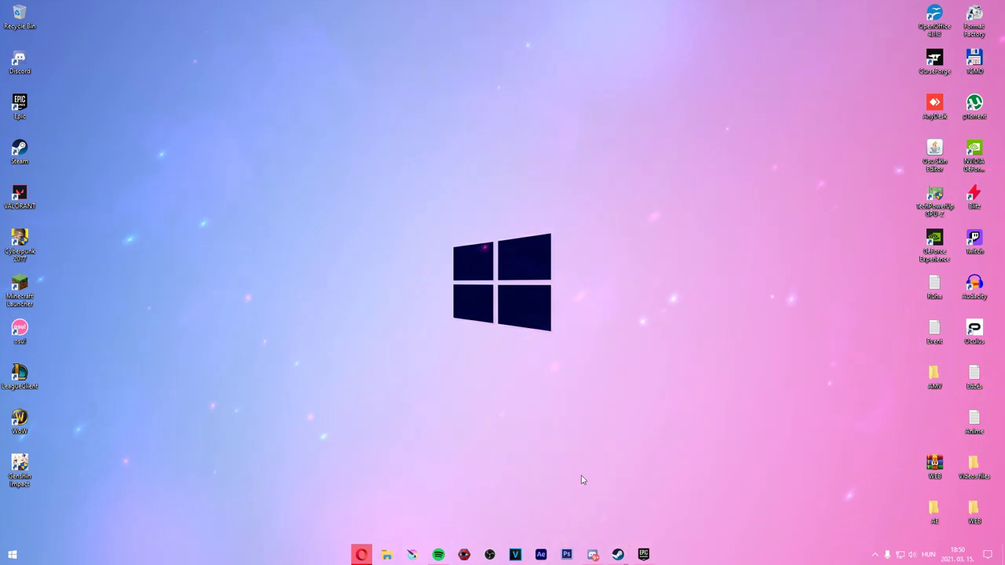
Step: Find "store" with Windows search and open Microsoft Store
left_click(581, 368)
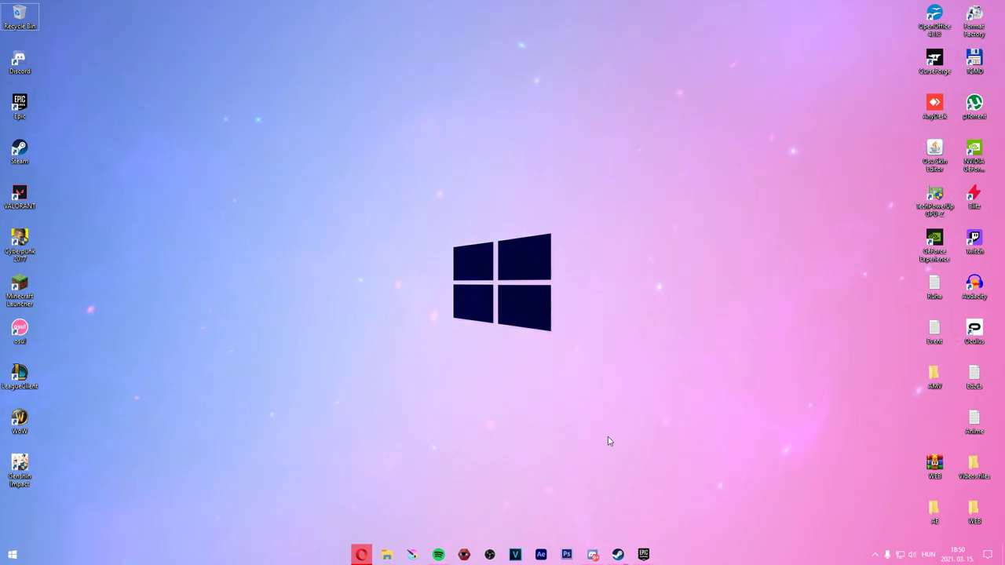
right_click(12, 555)
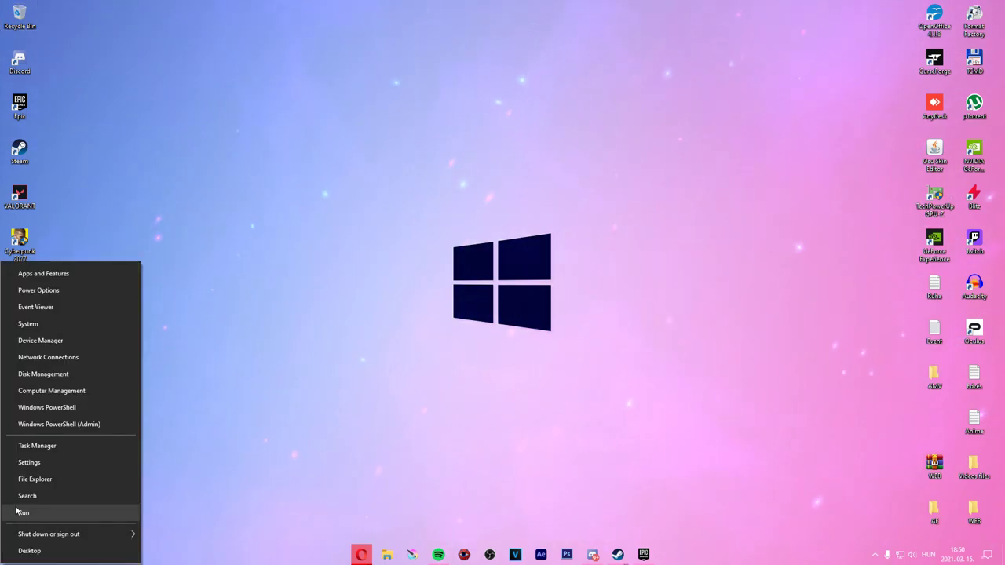
left_click(23, 496)
type("store")
key("Return")
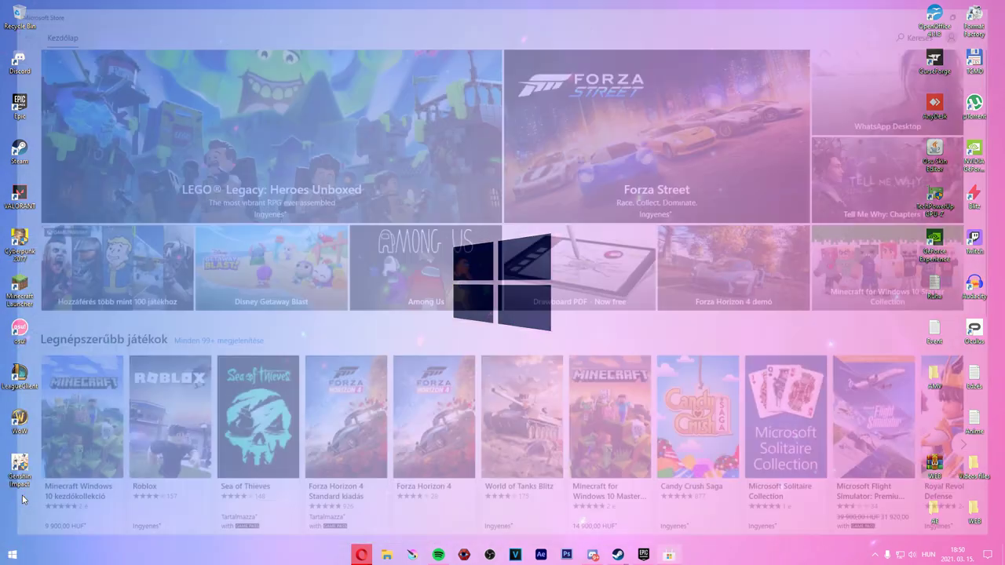
Step: Search Microsoft Store for "taskbar" and open the TaskbarX app page
left_click(934, 29)
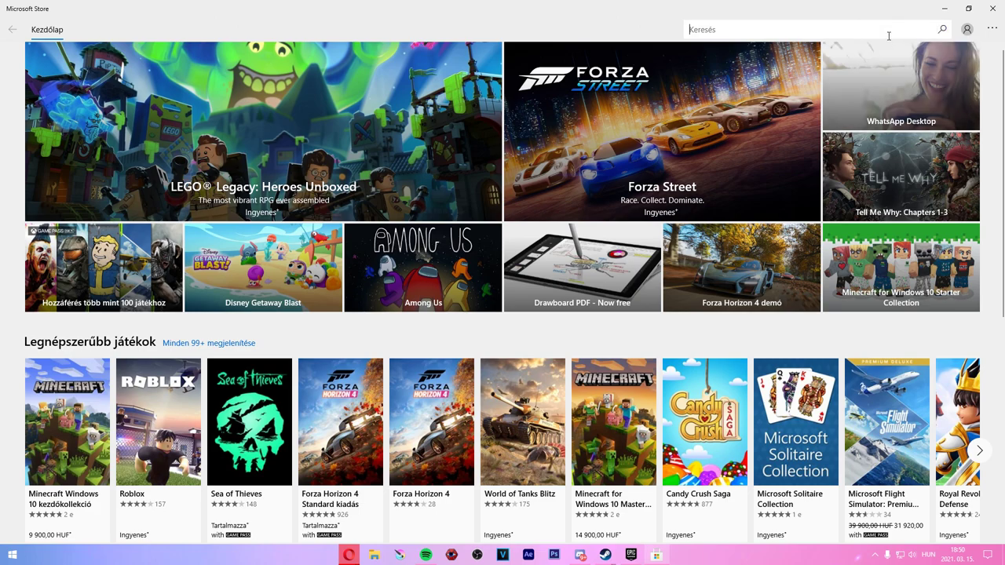
type("taskbar")
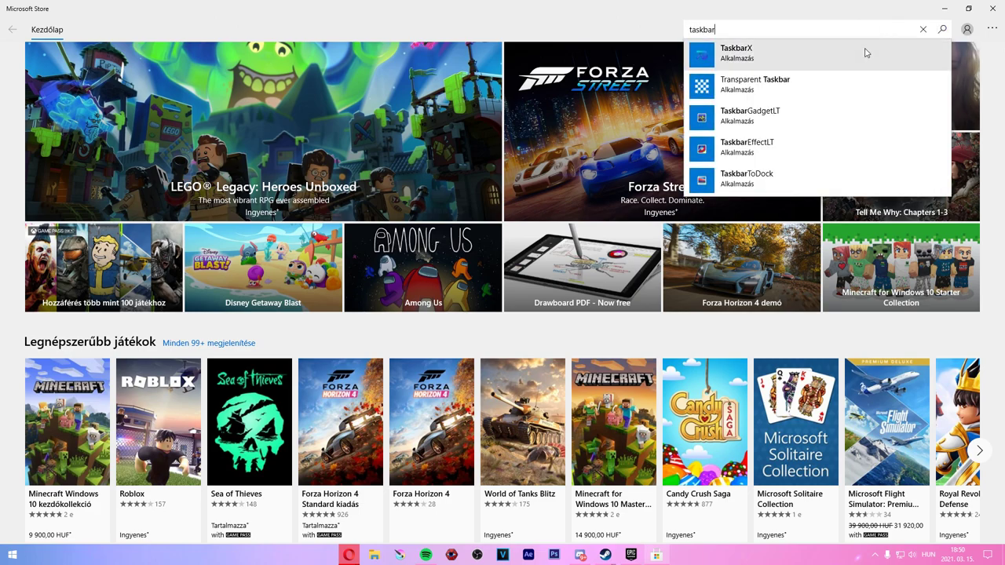
left_click(865, 47)
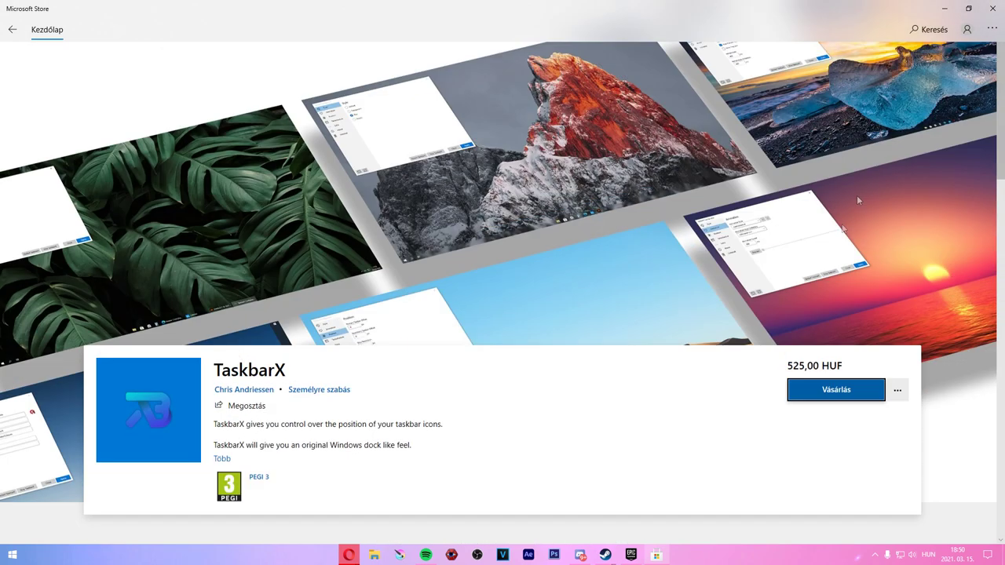
Step: View the Transparent Taskbar app's store page from the search suggestions and close Microsoft Store
left_click(927, 32)
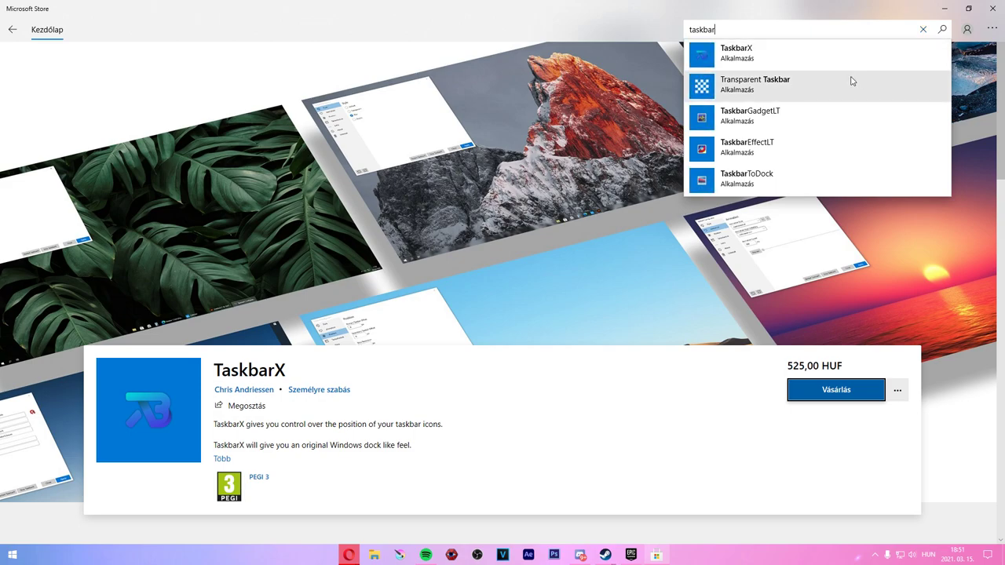
left_click(851, 82)
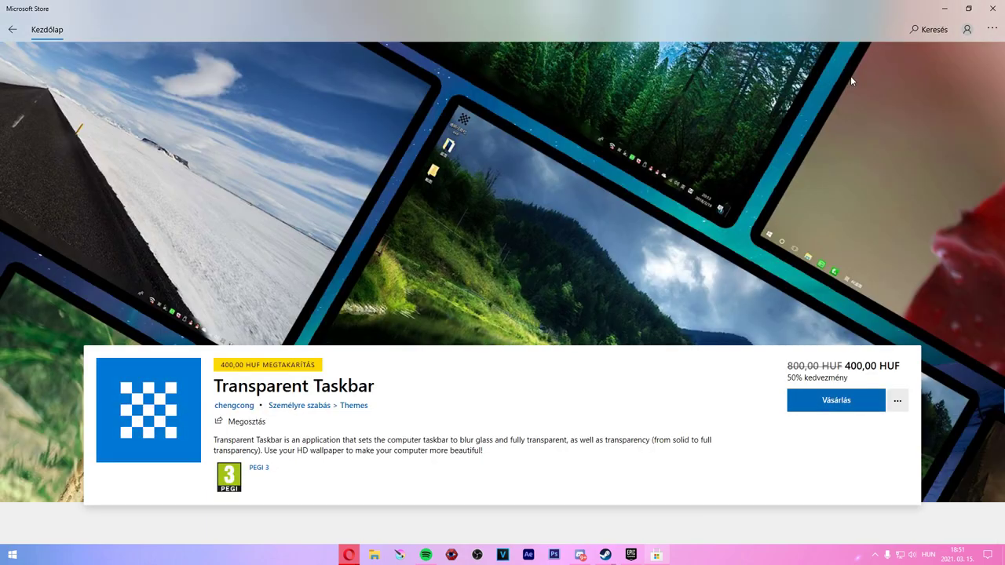
scroll(634, 203, "down", 2)
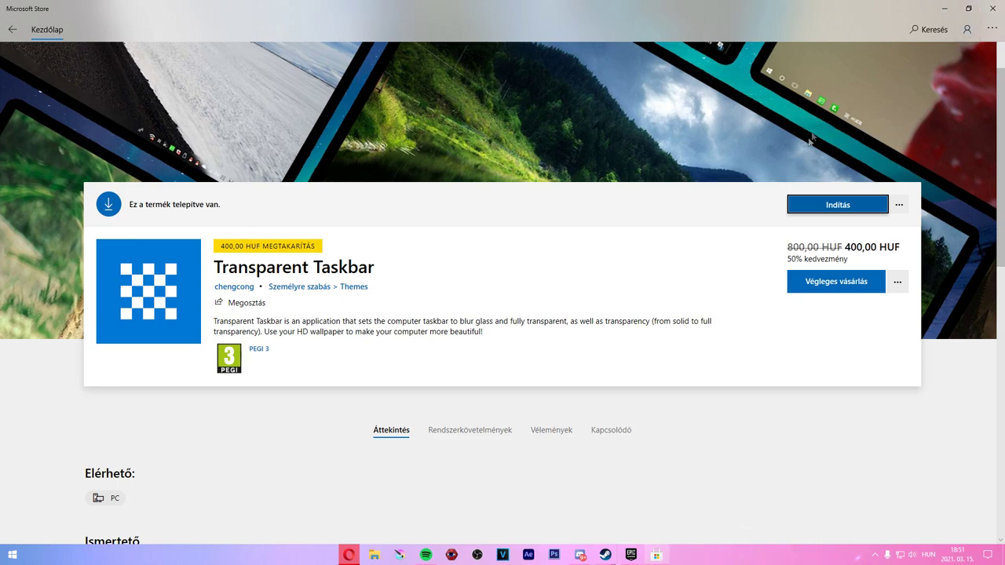
key("alt+F4")
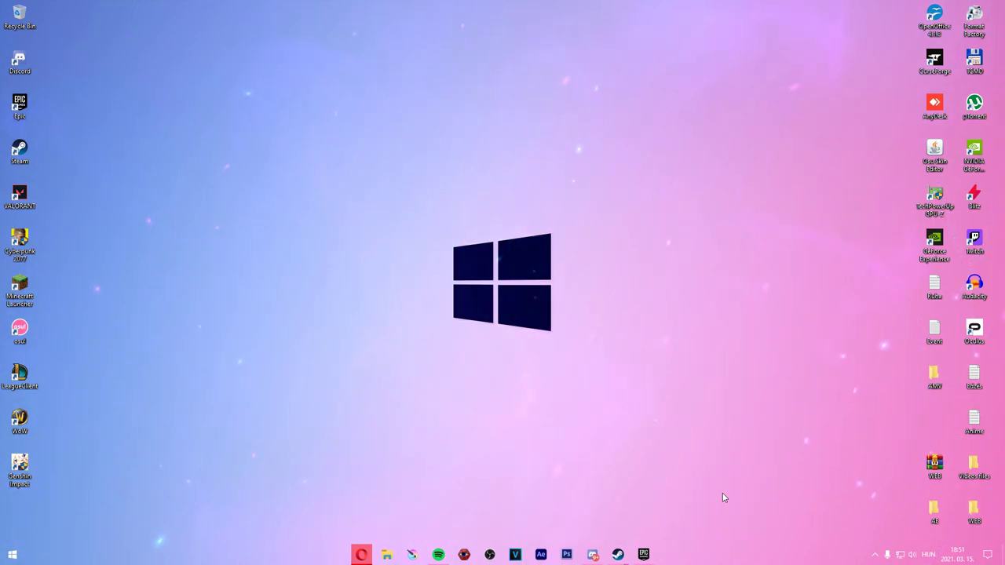
Step: Switch to the Opera browser and look over the TaskbarX website from its header to the Downloads section
mouse_move(361, 555)
left_click(432, 490)
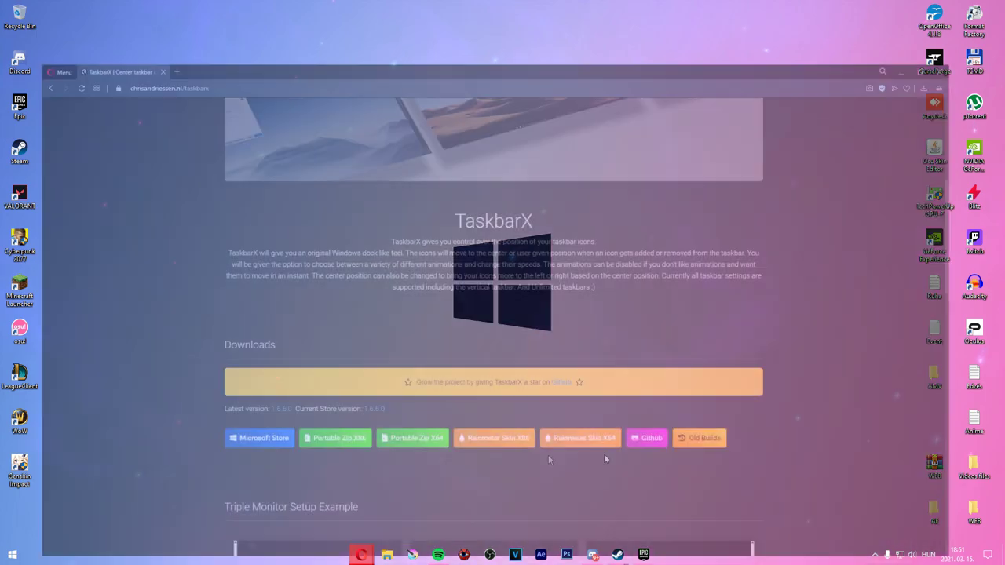
scroll(697, 467, "up", 5)
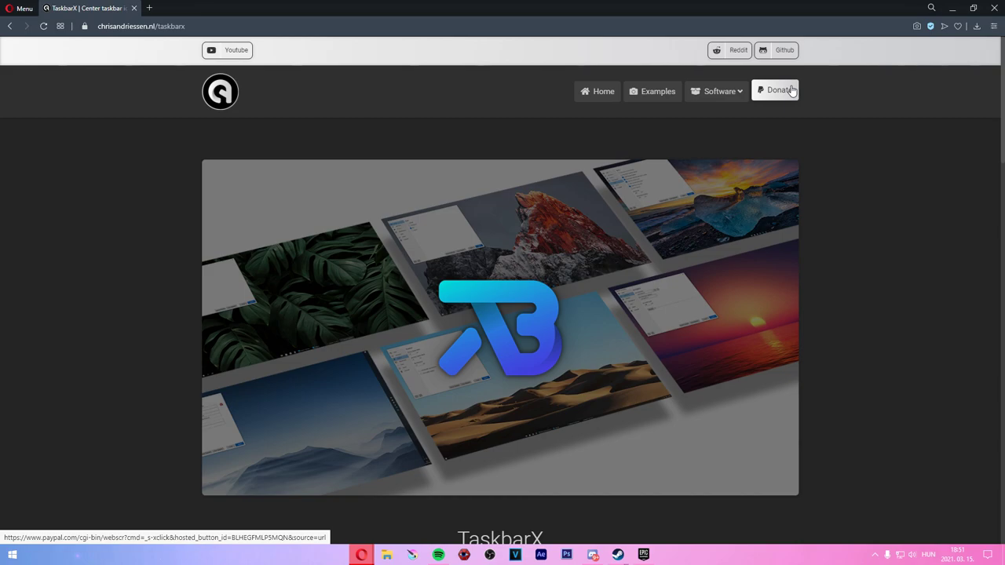
scroll(793, 91, "down", 3)
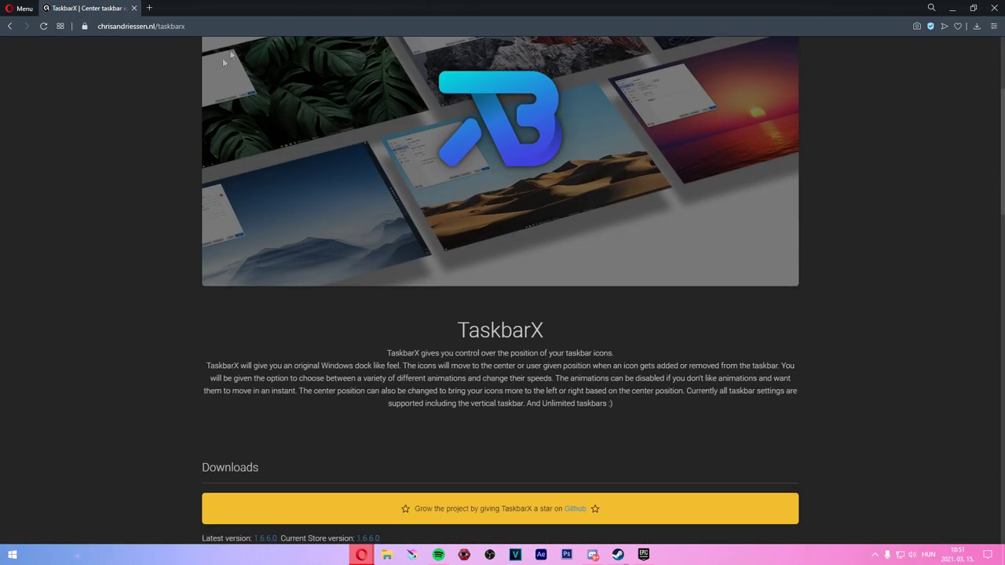
Step: Search the web for "taskbarx" in a new tab, open the official TaskbarX site and close the old tab
left_click(149, 8)
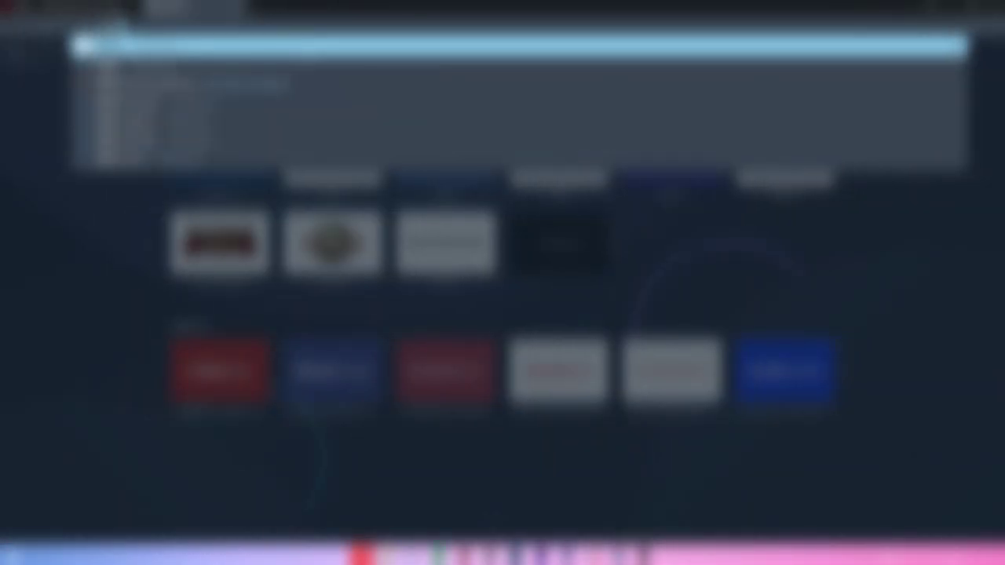
key("Return")
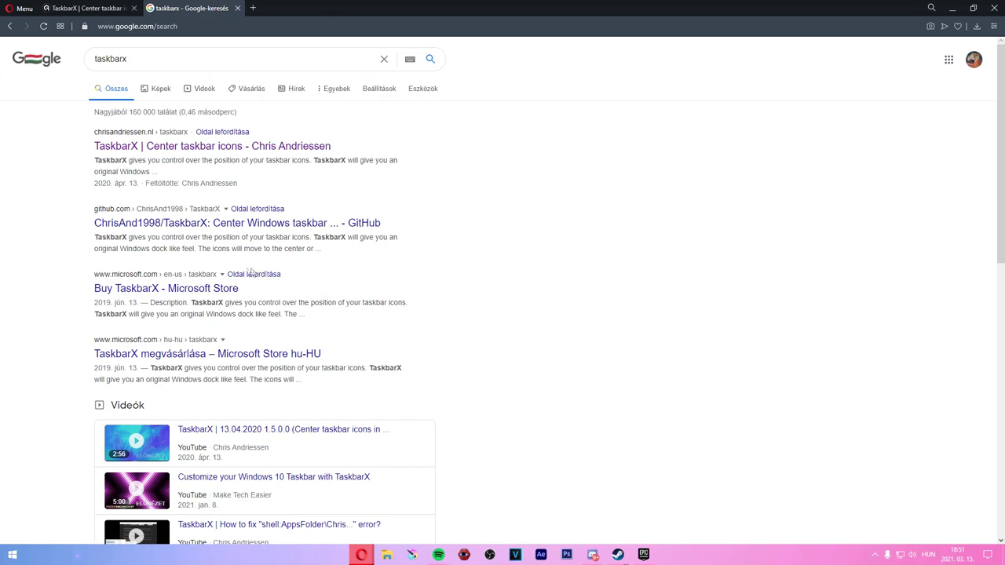
left_click(151, 146)
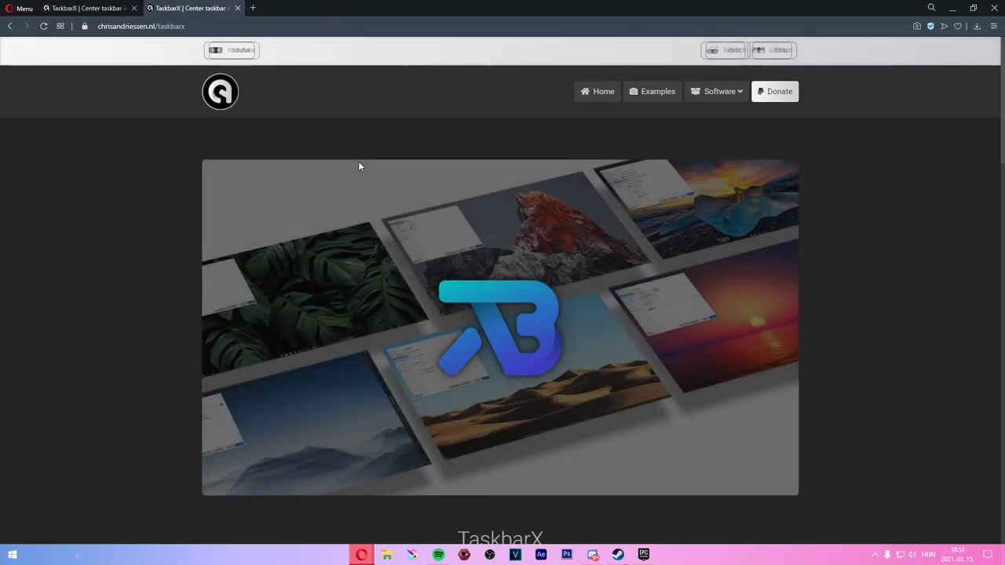
left_click(133, 8)
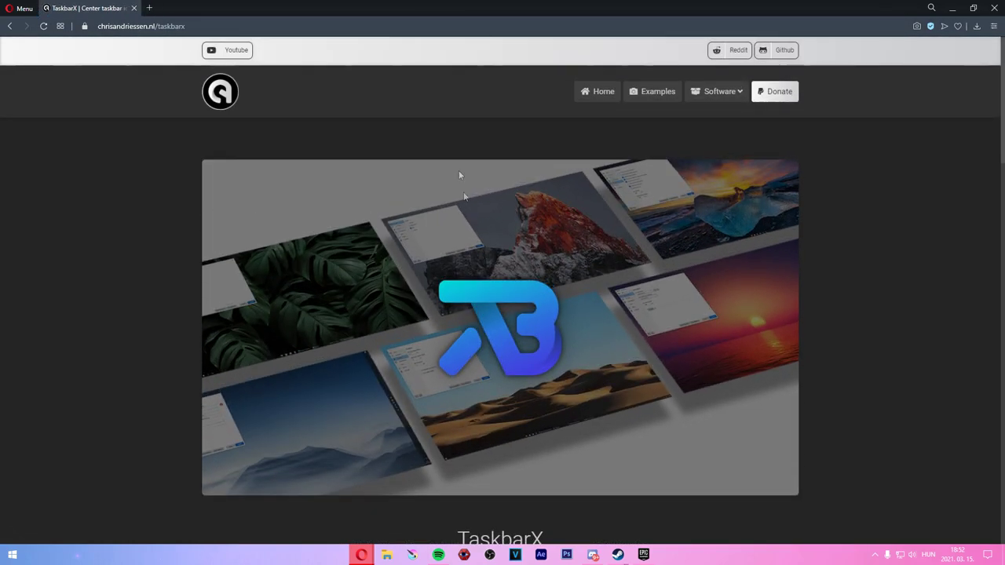
Step: Download the Portable Zip X64 version of TaskbarX from the Downloads section
scroll(297, 173, "down", 5)
scroll(299, 189, "down", 2)
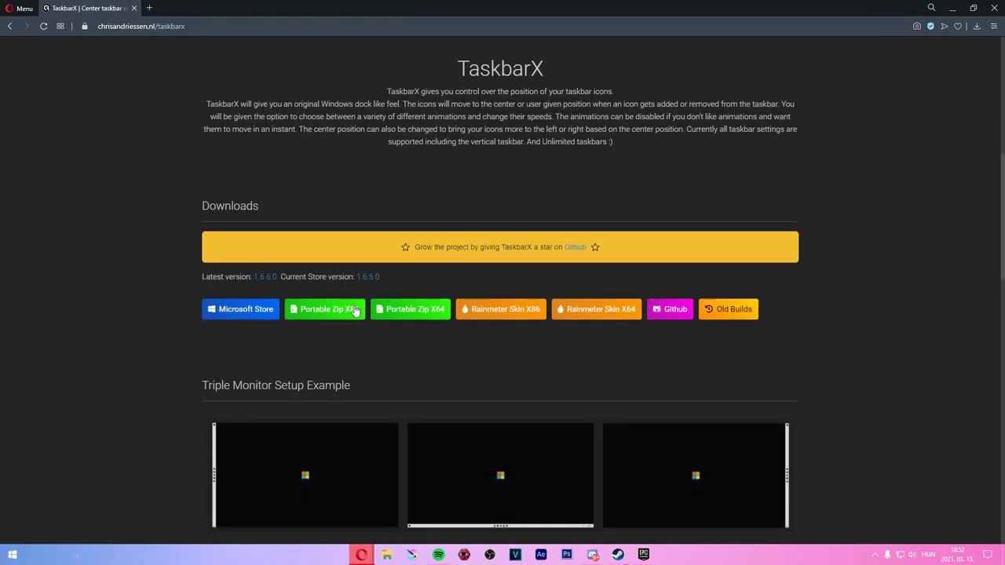
left_click(401, 311)
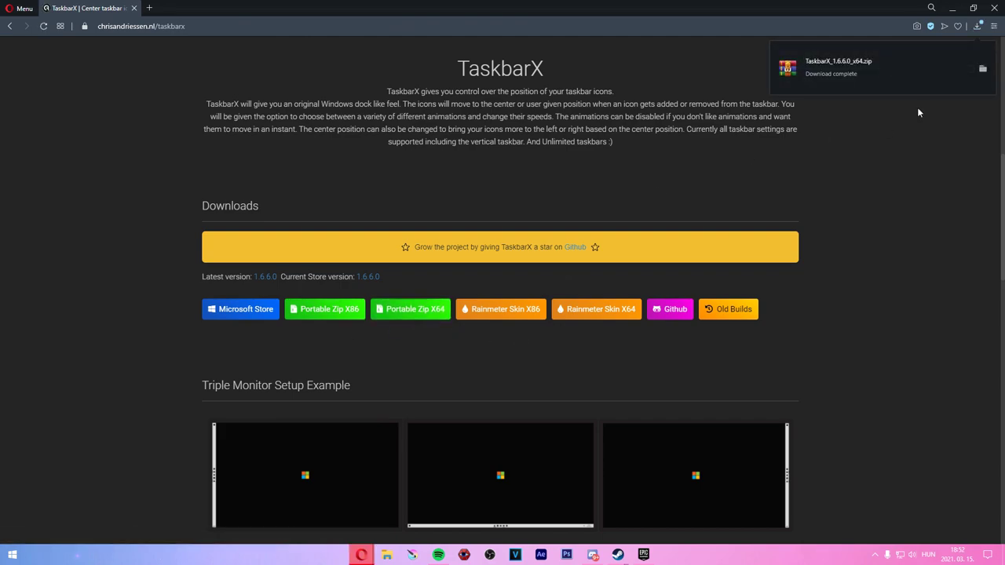
Step: Open the downloaded TaskbarX_1.6.6.0_x64.zip archive, look through its files and close it
left_click(884, 62)
left_click_drag(379, 413, 330, 201)
left_click_drag(235, 275, 549, 259)
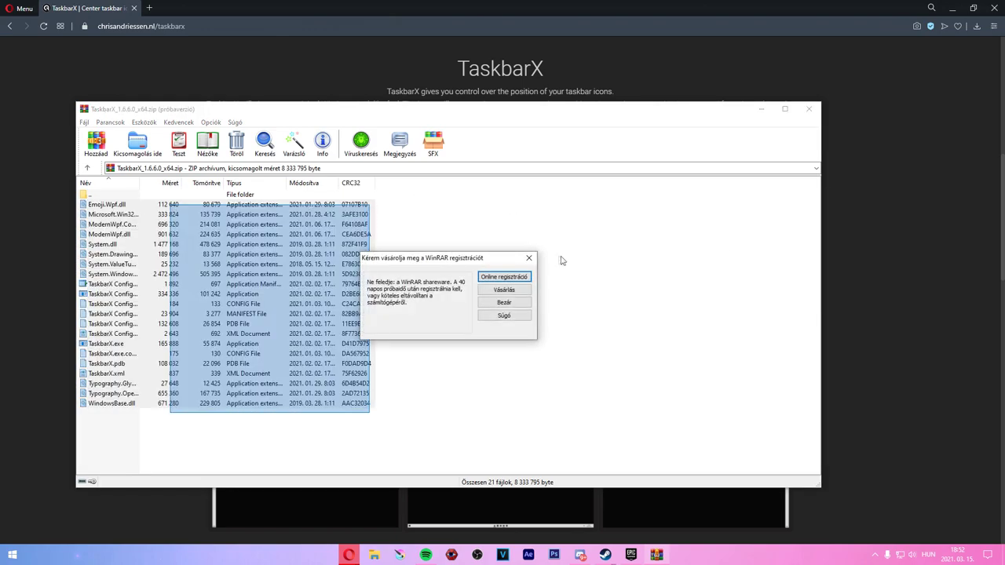
left_click(808, 109)
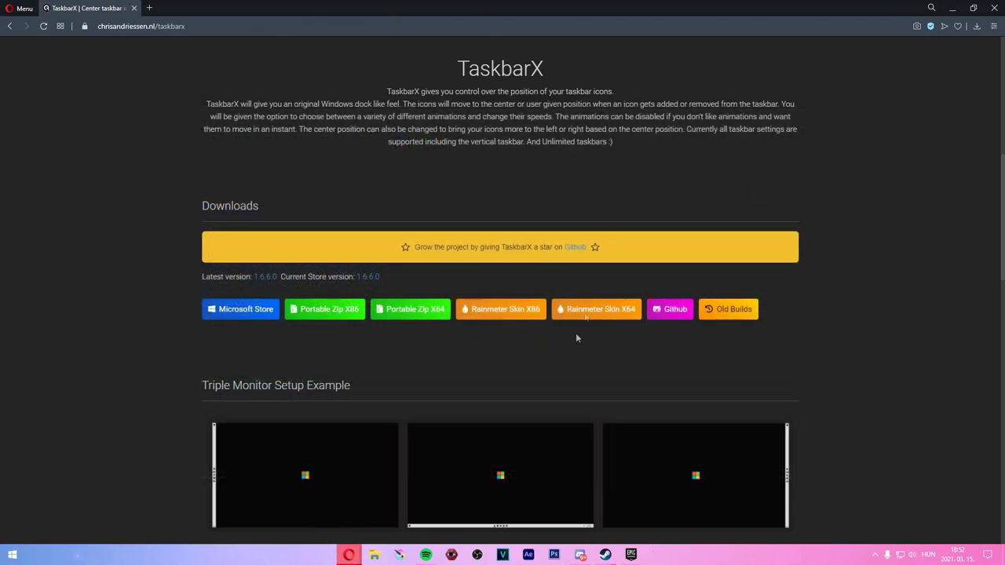
Step: Open the TaskbarX folder on Local Disk (F:) in File Explorer and minimize the browser behind it
key("super+e")
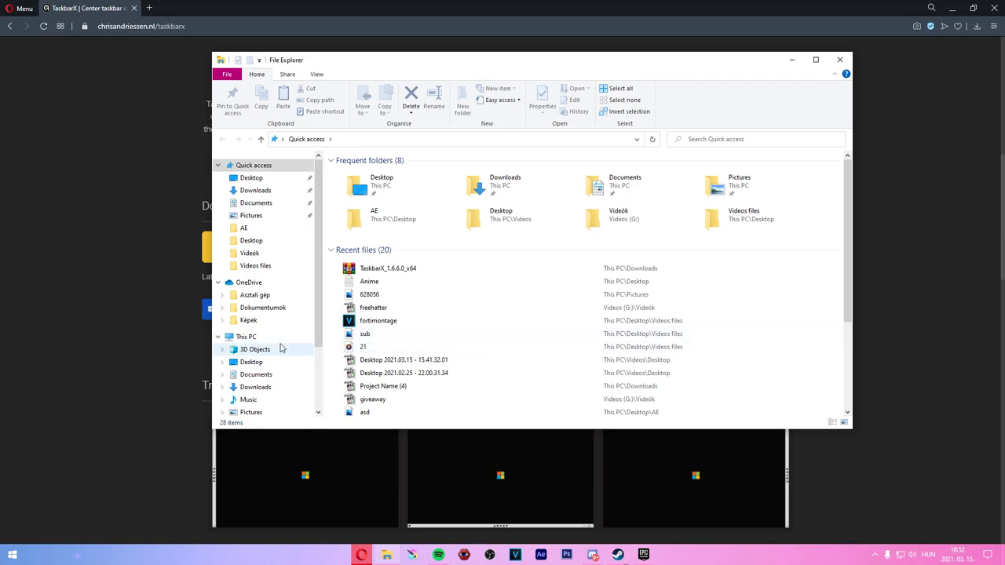
left_click(255, 348)
left_click(245, 336)
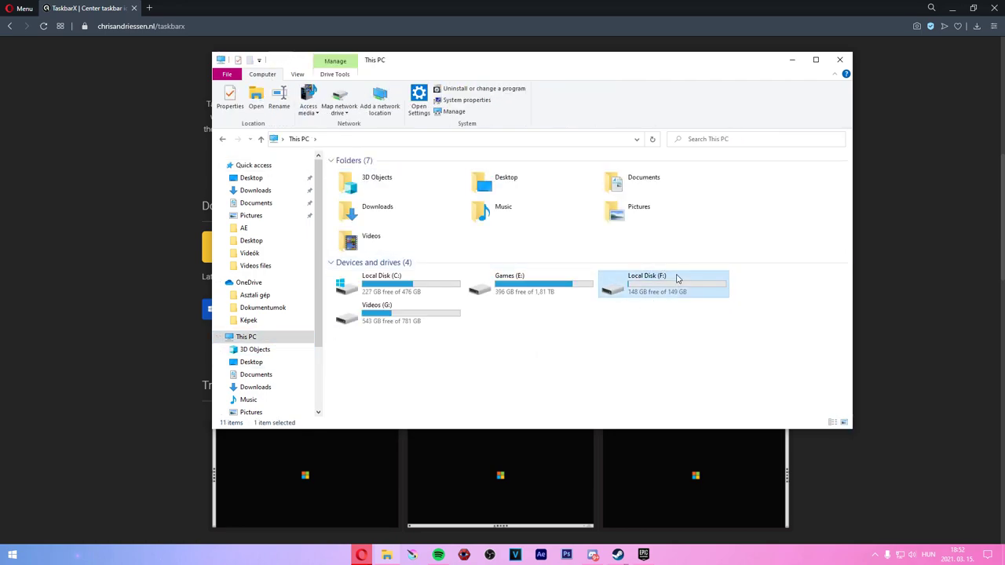
double_click(677, 279)
double_click(361, 194)
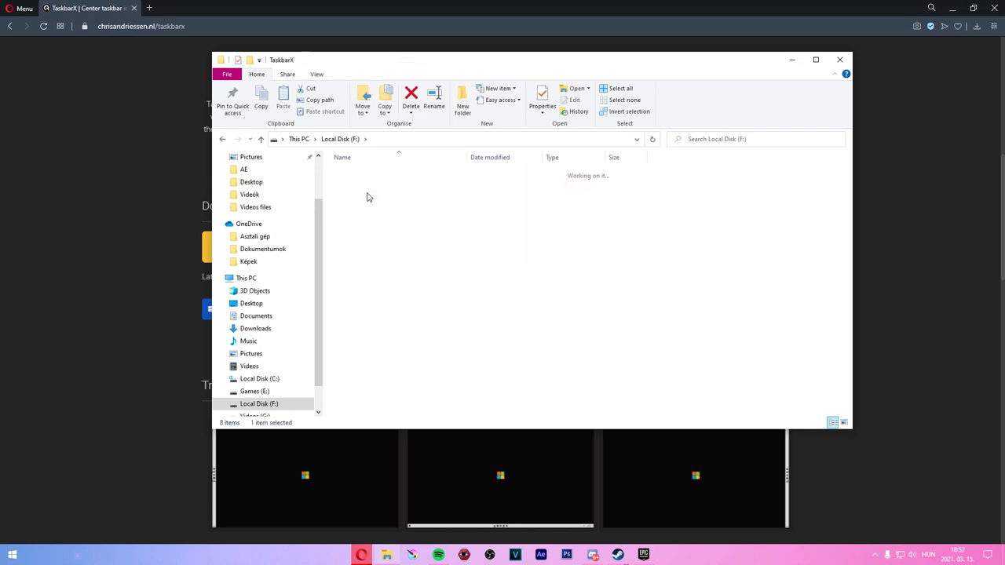
left_click(953, 9)
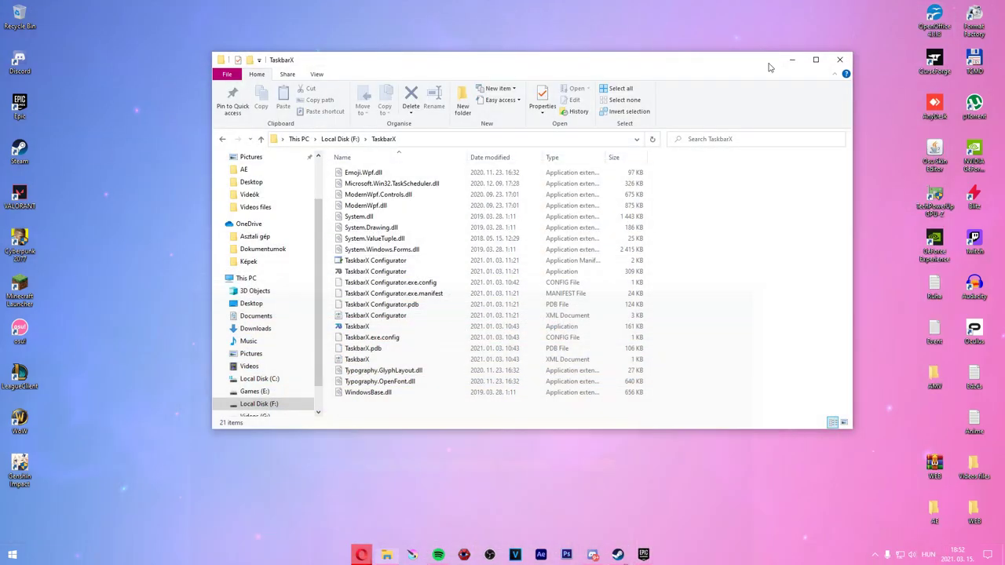
left_click_drag(695, 65, 683, 79)
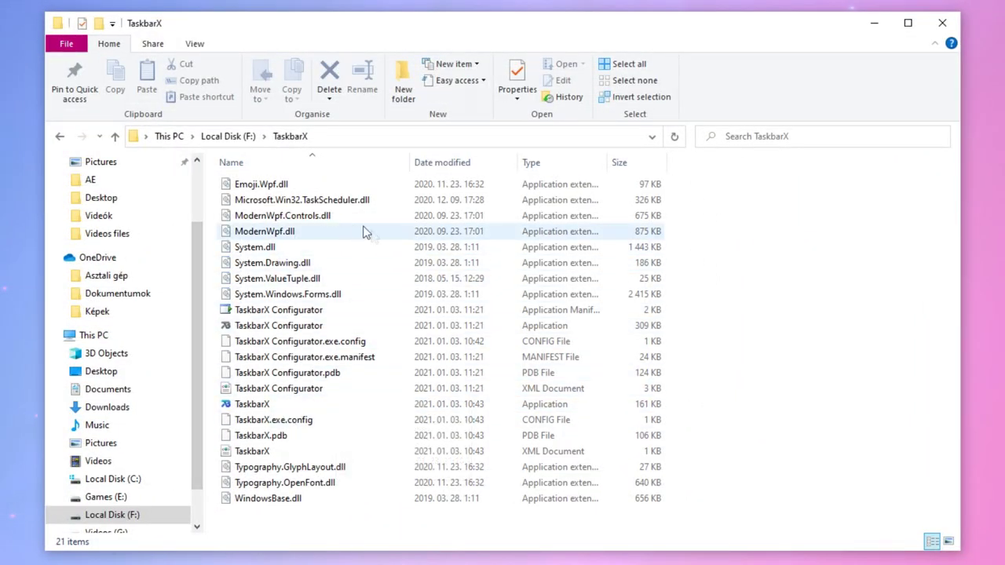
Step: Locate the TaskbarX and TaskbarX Configurator application files in the folder
left_click(251, 405)
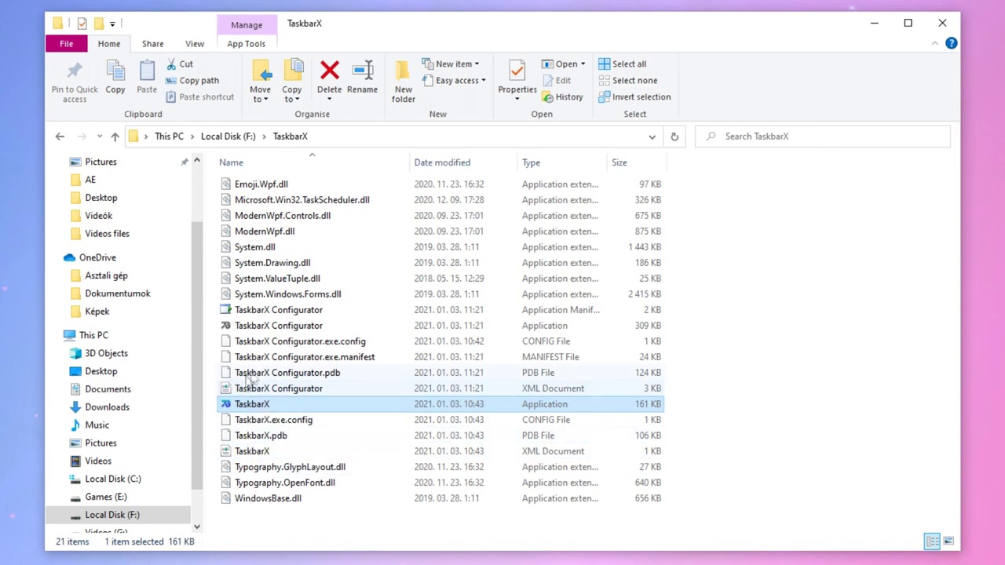
left_click(242, 325)
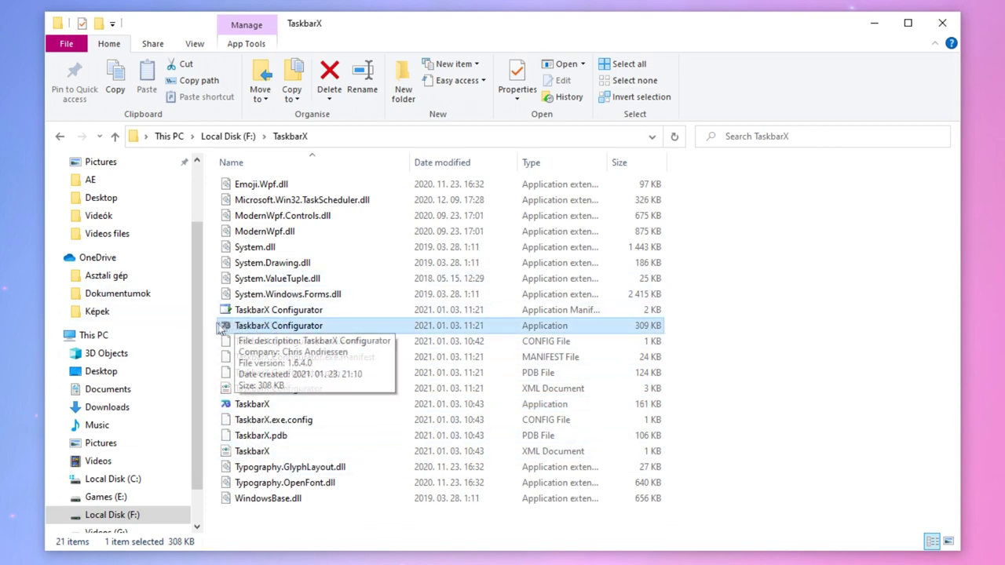
left_click_drag(207, 325, 552, 309)
double_click(553, 309)
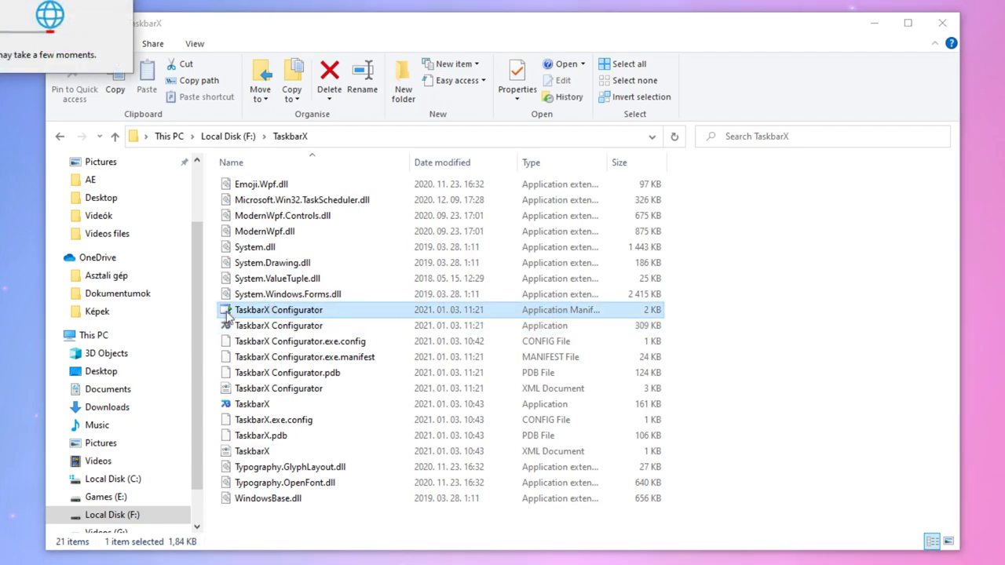
left_click_drag(349, 107, 597, 177)
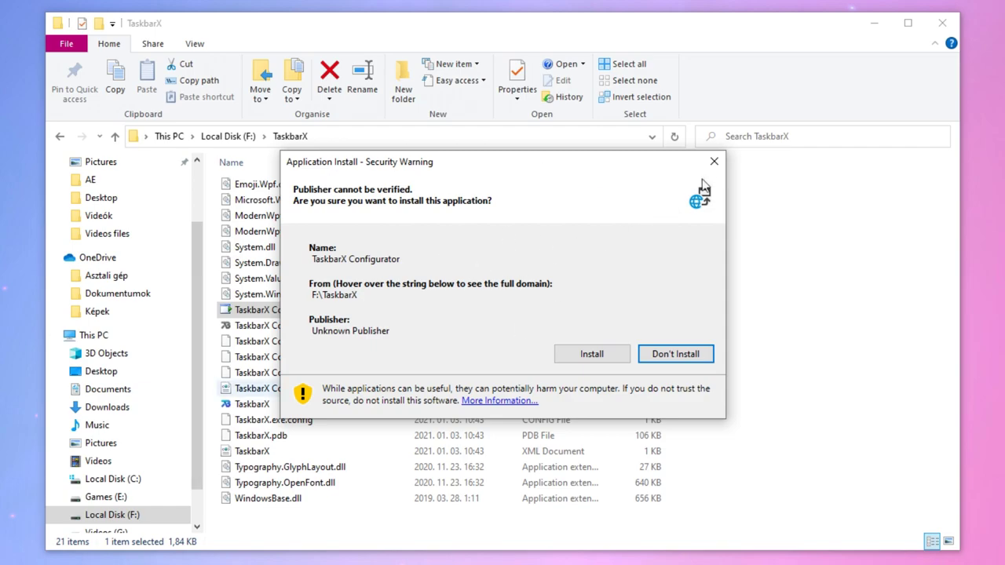
left_click(714, 161)
Step: Launch the TaskbarX Configurator file of type Application from the TaskbarX folder
left_click_drag(210, 324, 194, 325)
left_click(342, 330)
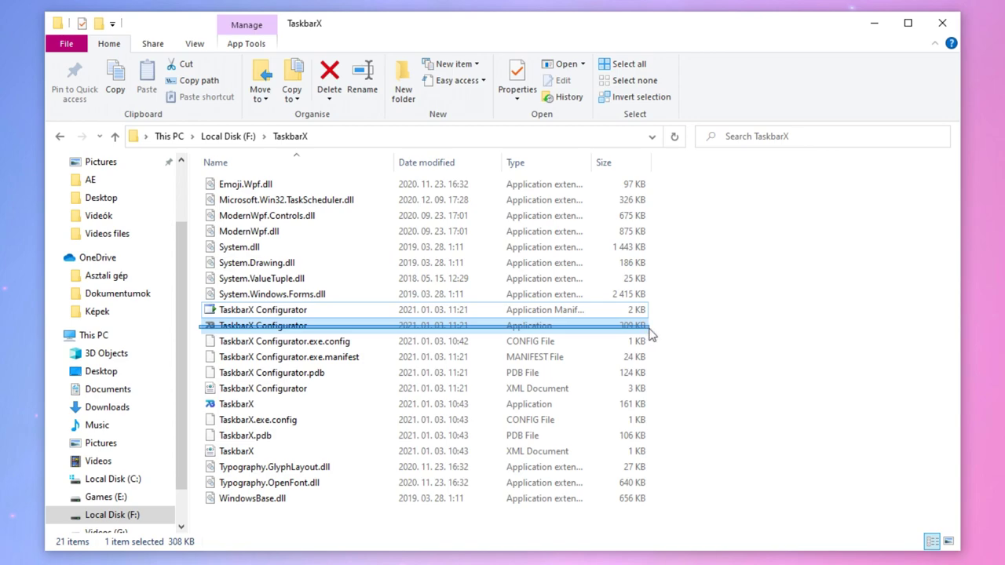
left_click(234, 312)
left_click(230, 328)
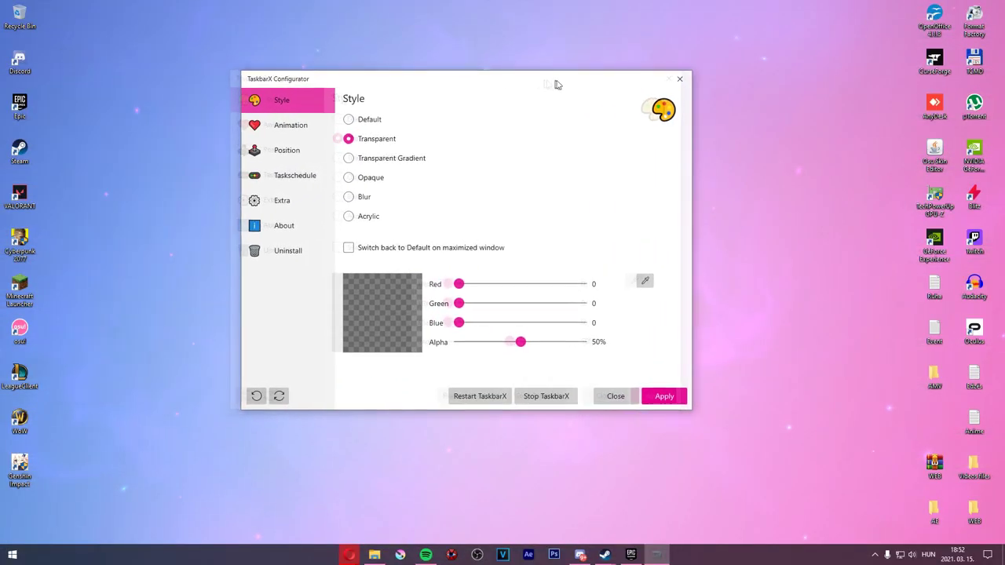
Step: Set the taskbar style to Blur in TaskbarX Configurator and apply it
left_click_drag(555, 84, 588, 81)
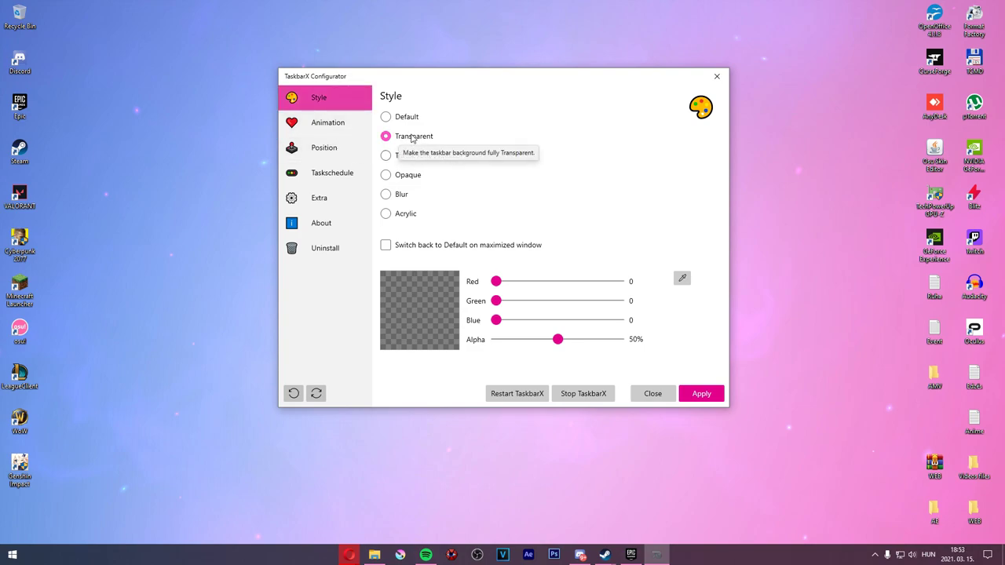
left_click(402, 201)
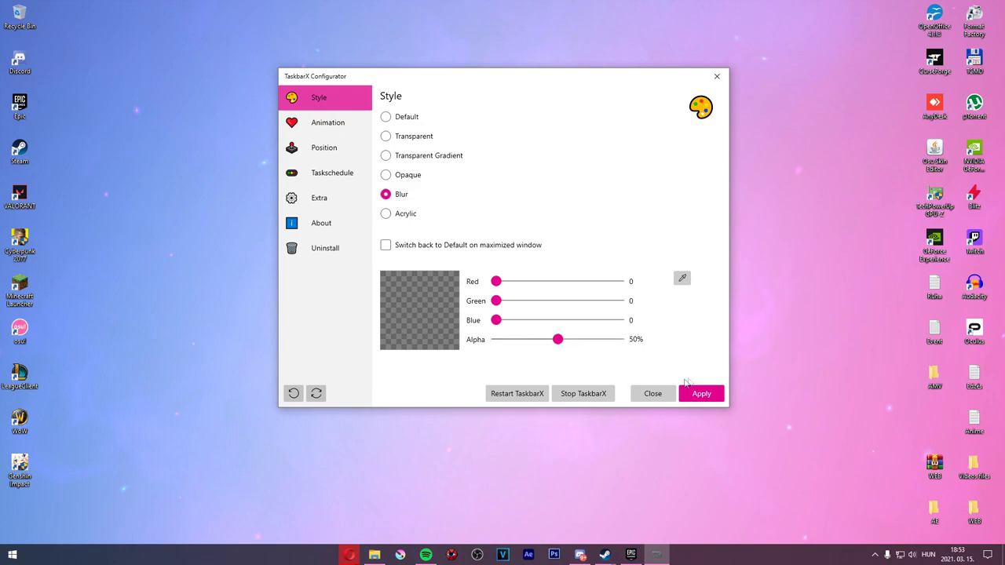
left_click(688, 393)
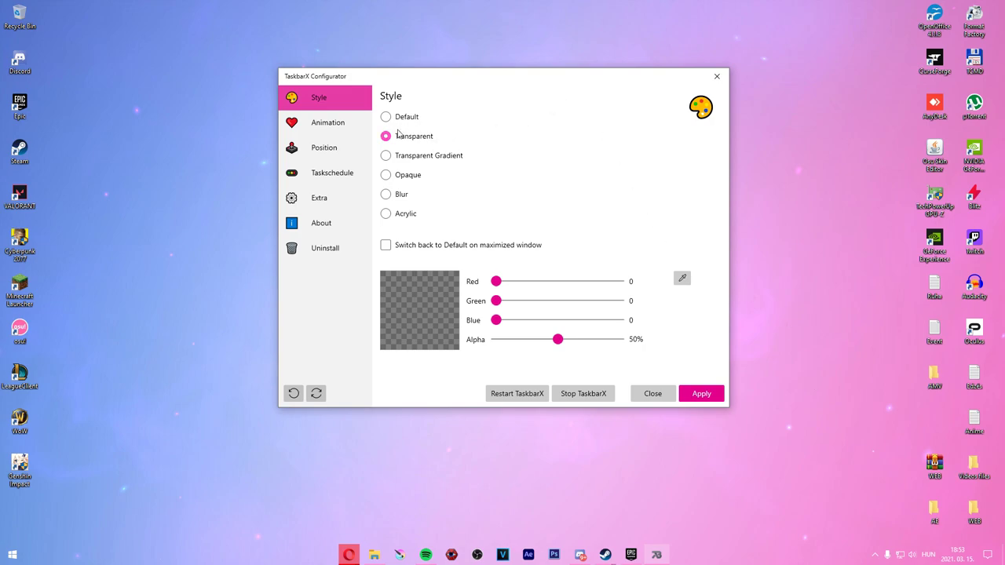
Step: Try the Don't center Taskbar option in the Position settings, and apply the settings with it turned off again
left_click(322, 148)
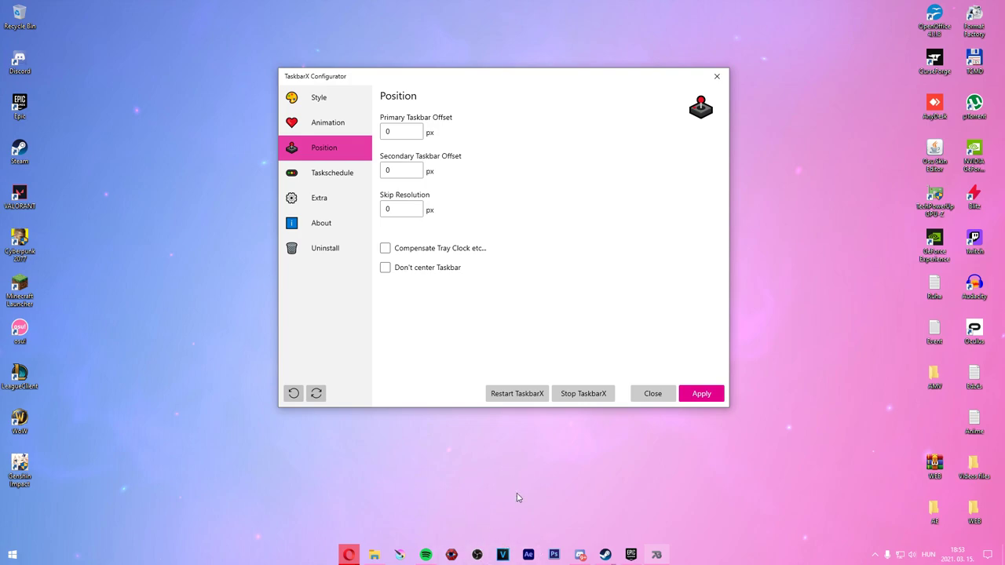
left_click(703, 392)
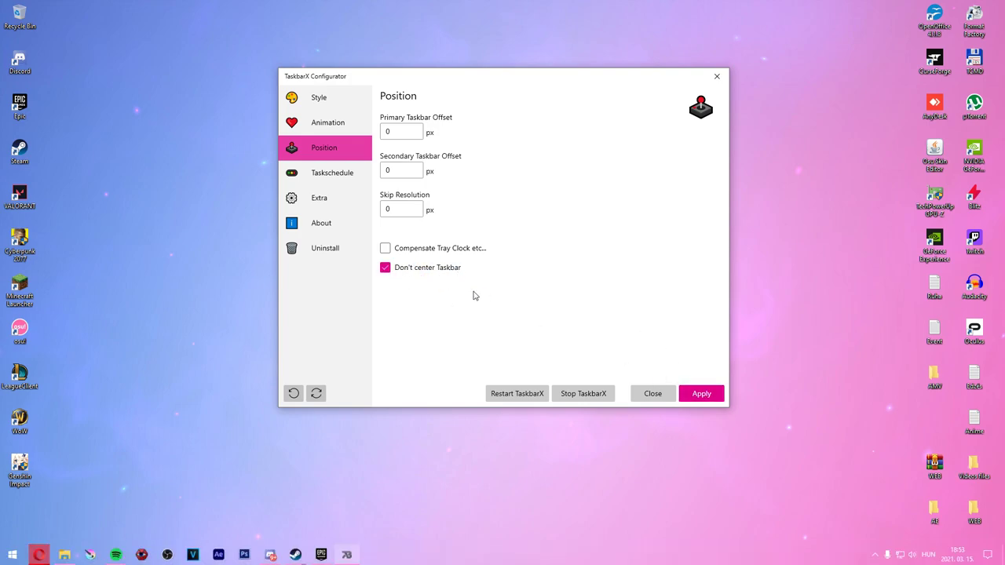
left_click(413, 267)
left_click(709, 394)
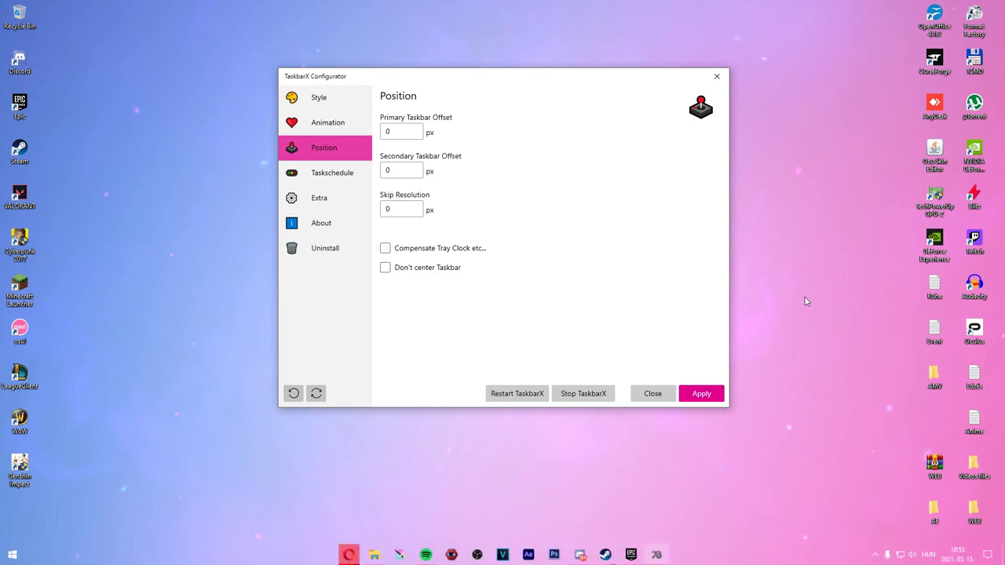
Step: Review the available Animation Style options, keep cubiceaseinout and apply the animation settings
left_click(318, 97)
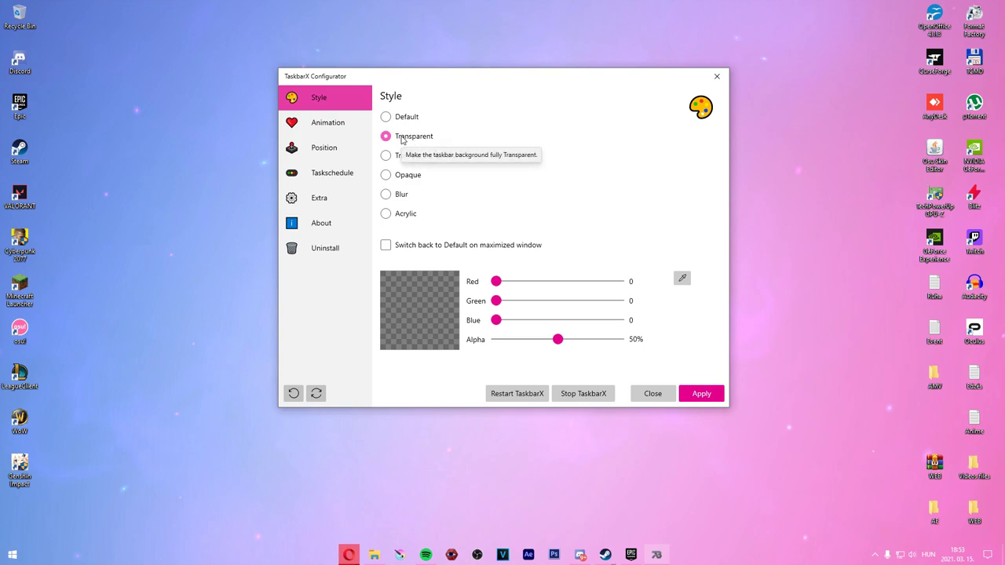
left_click(346, 130)
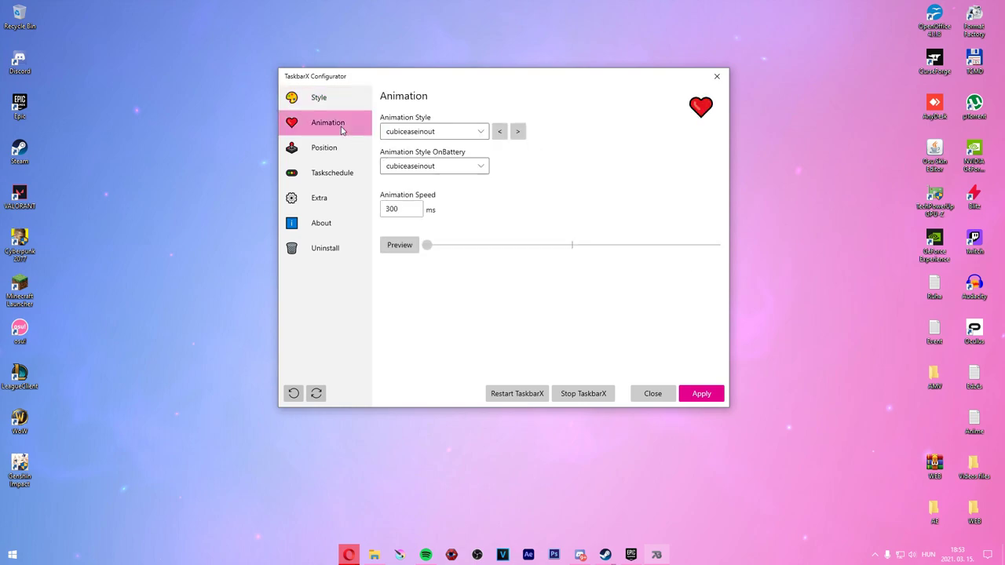
left_click(471, 134)
scroll(463, 204, "up", 1)
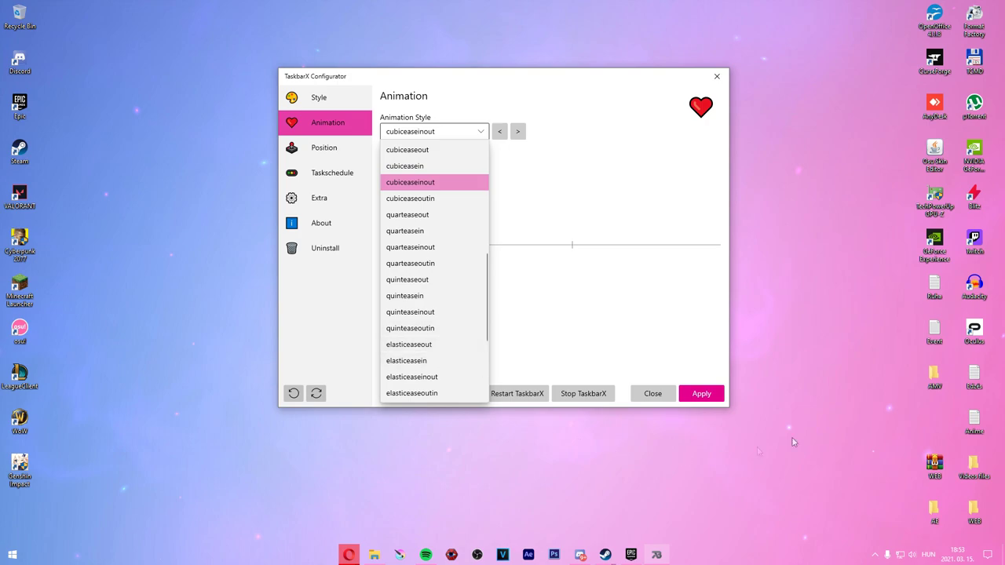
left_click(619, 150)
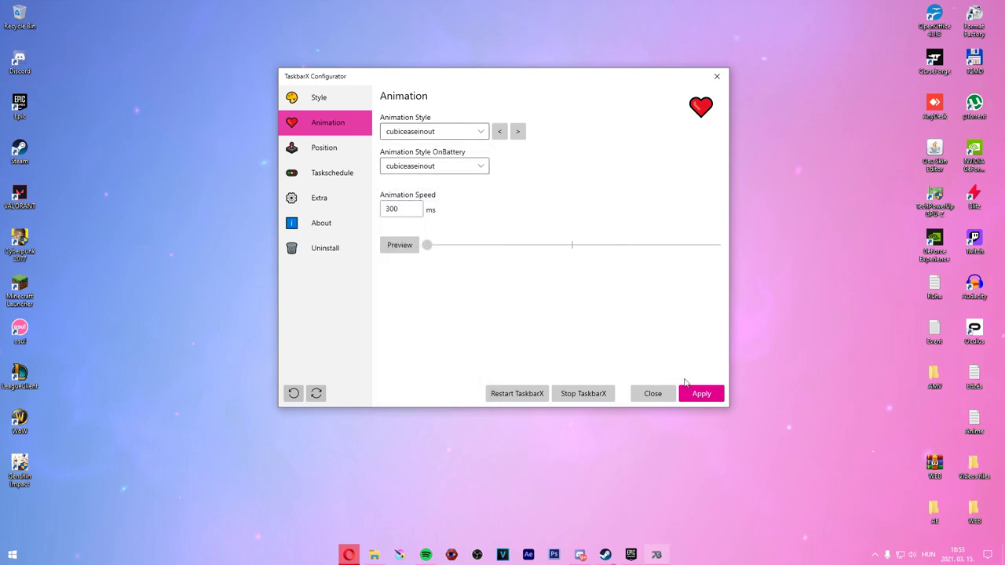
left_click(699, 397)
left_click(692, 396)
left_click_drag(201, 431, 746, 469)
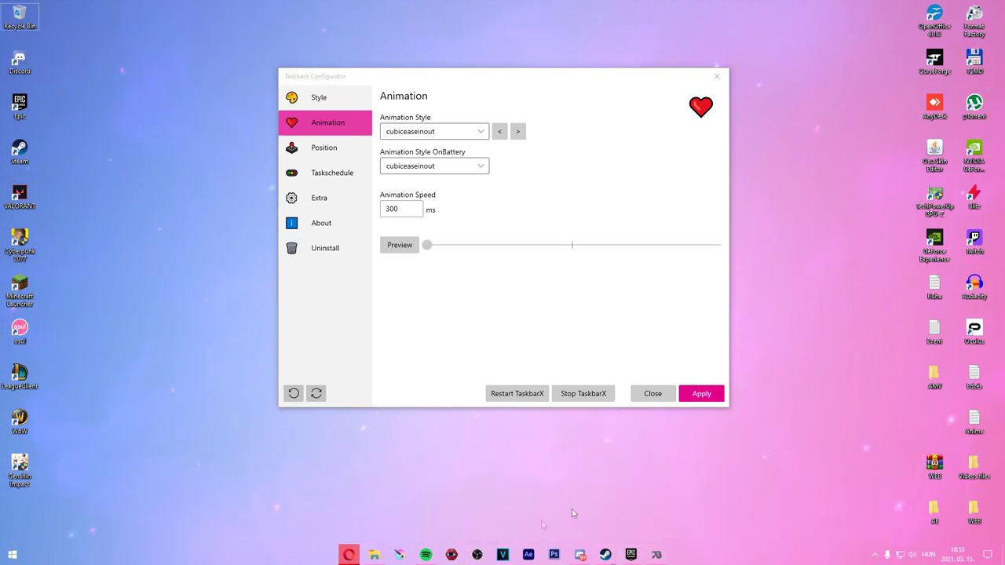
Step: Enable Show Tray icon in the Extra settings, apply it and check the hidden tray icons
left_click(342, 203)
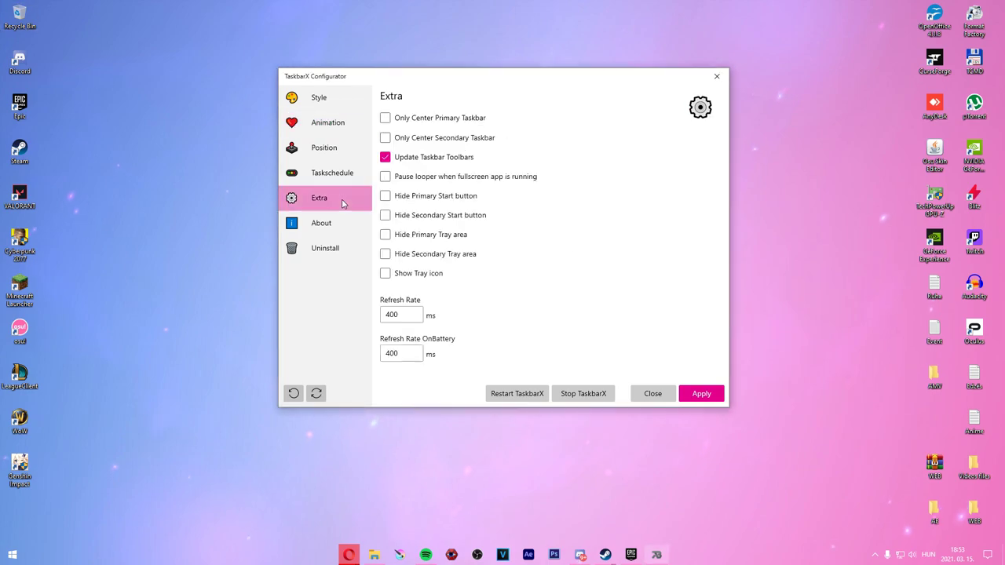
mouse_move(438, 159)
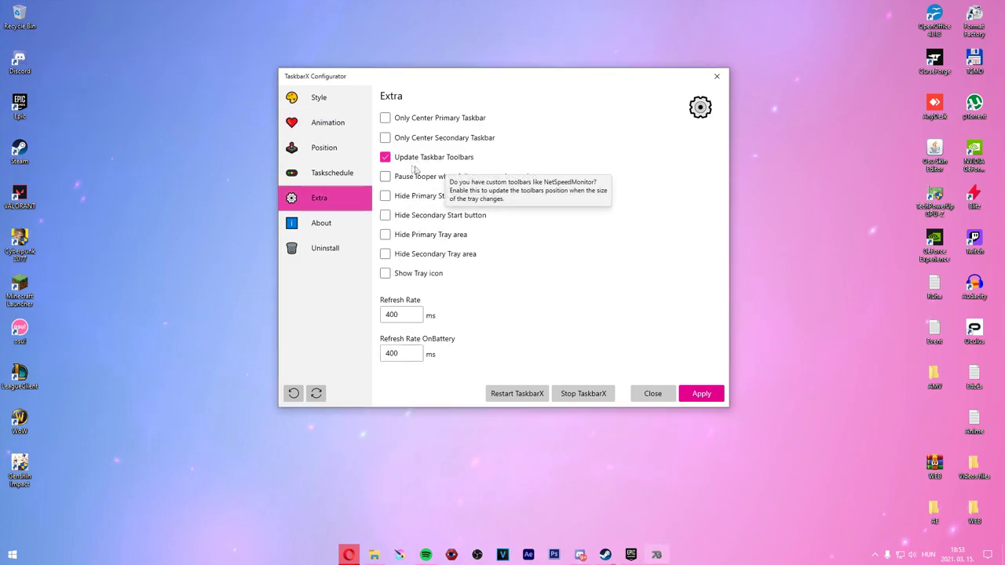
left_click(325, 209)
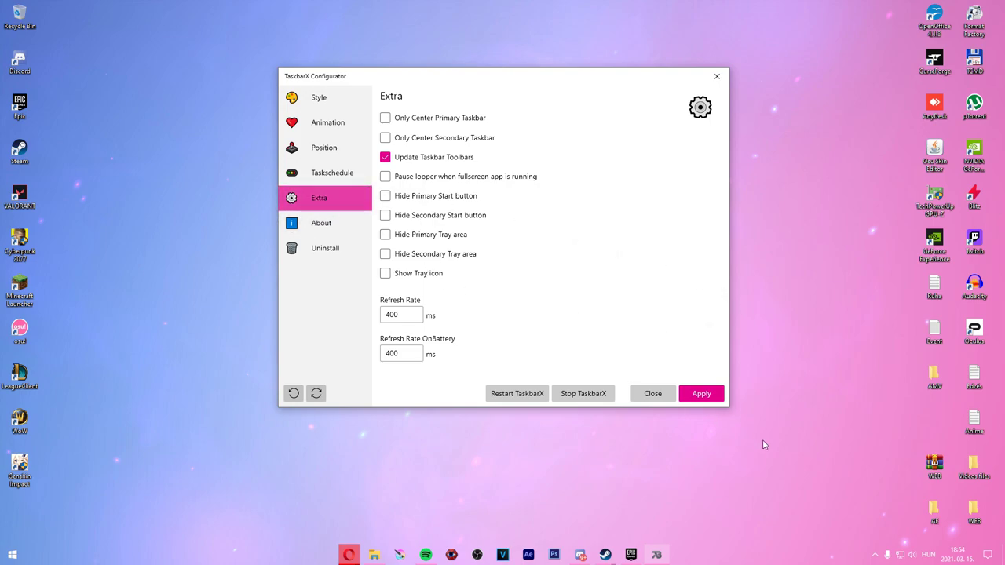
left_click(699, 396)
left_click(865, 556)
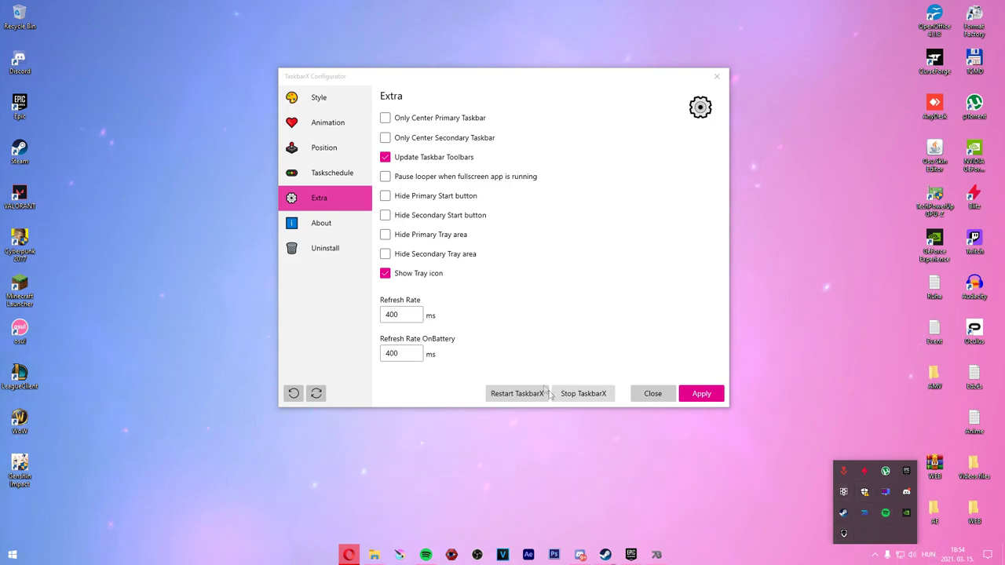
Step: Disable Show Tray icon, apply the change and check the hidden tray icons again
left_click(420, 274)
left_click(701, 393)
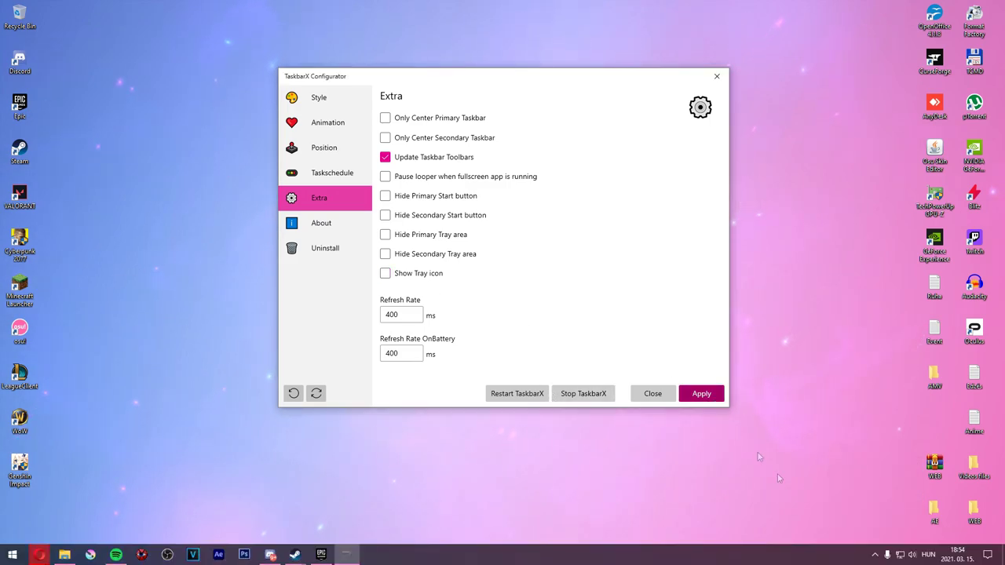
left_click(877, 555)
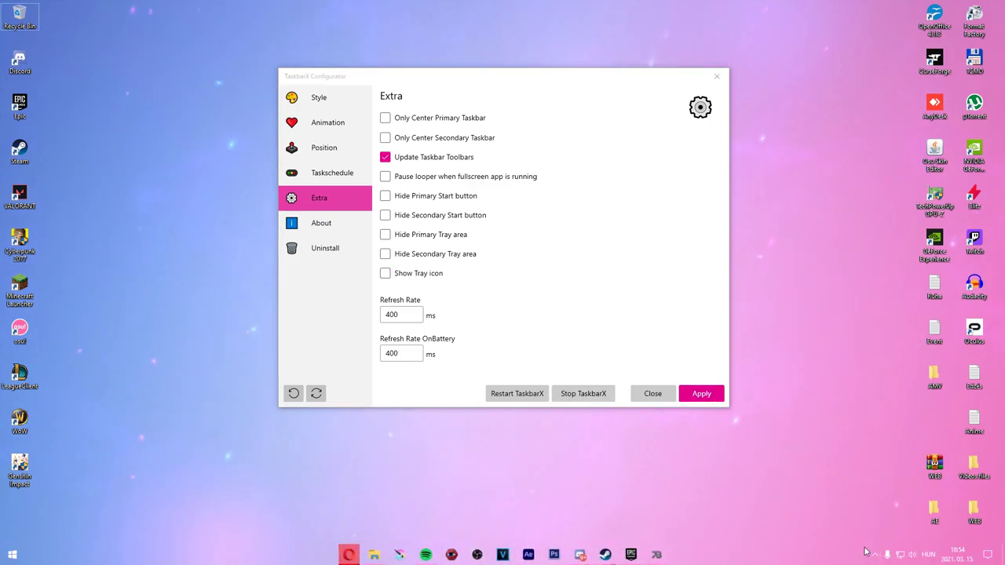
left_click(875, 554)
left_click(633, 468)
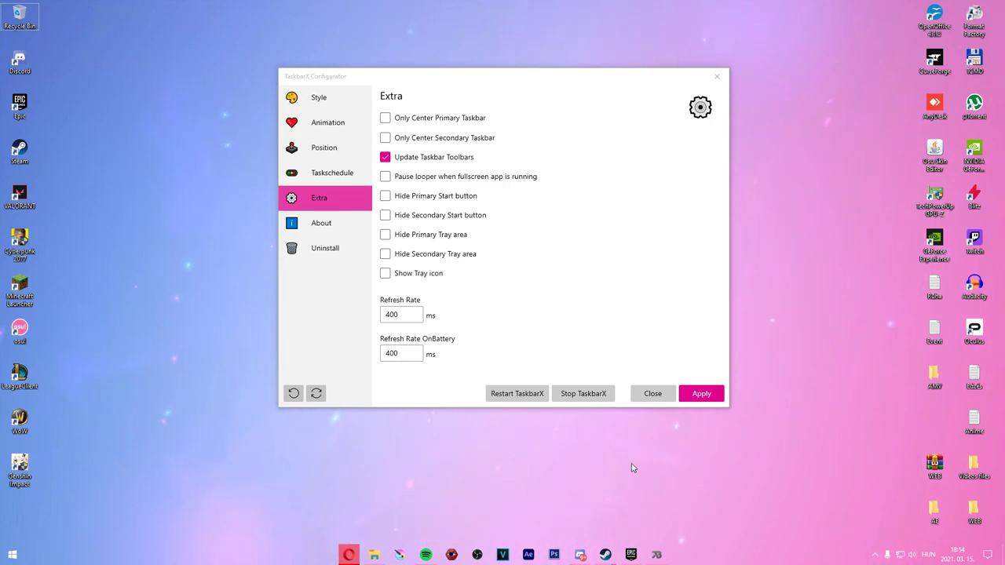
Step: Bring up the browser and the TaskbarX folder in File Explorer, and return to TaskbarX Configurator through its Application file
mouse_move(348, 554)
left_click(393, 526)
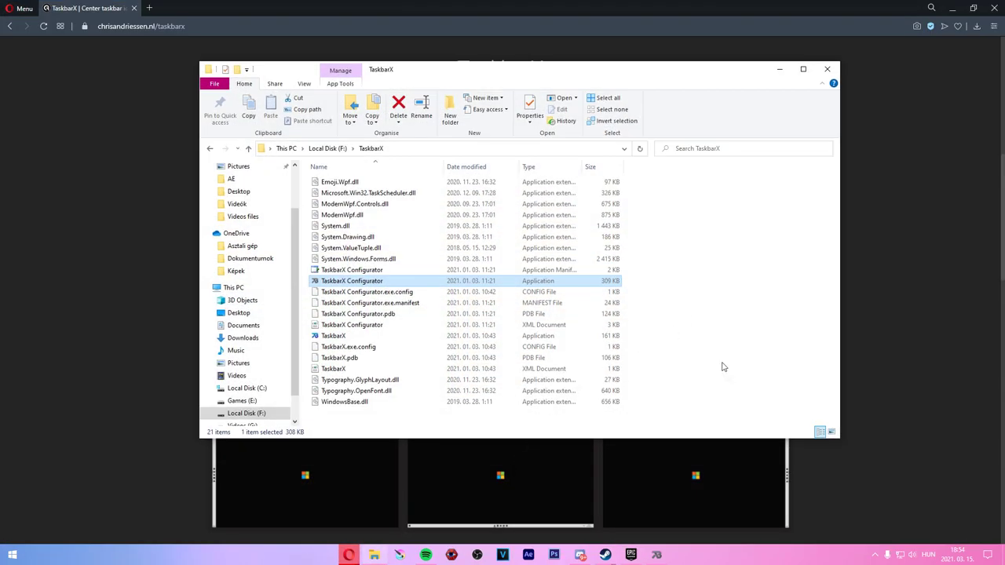
left_click_drag(723, 369, 688, 316)
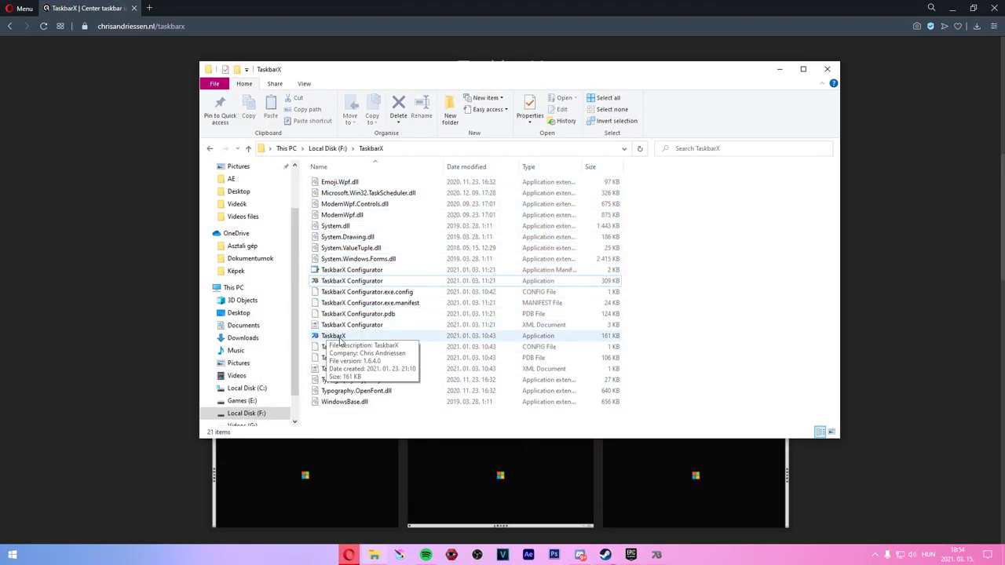
left_click(343, 283)
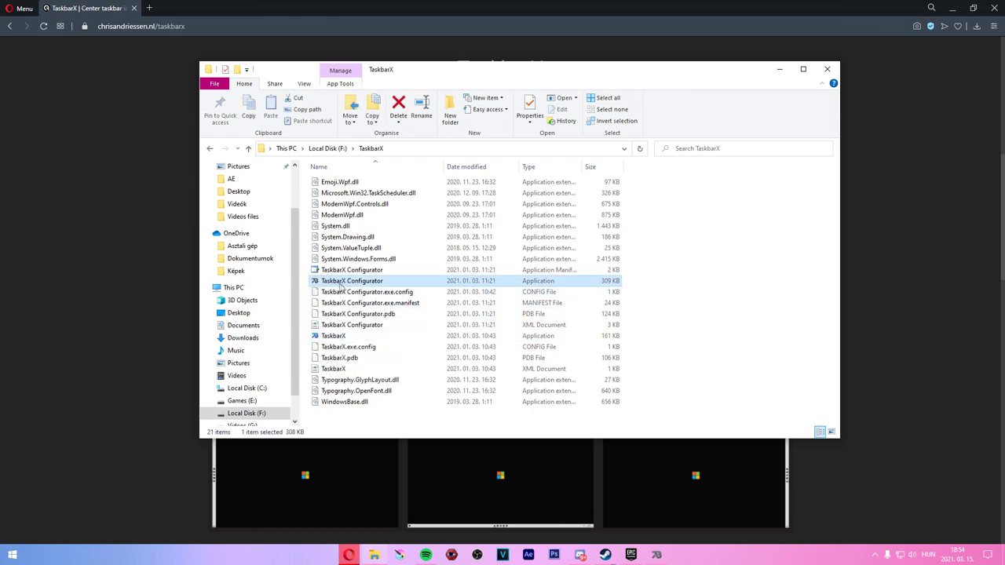
left_click(368, 272)
left_click(362, 281)
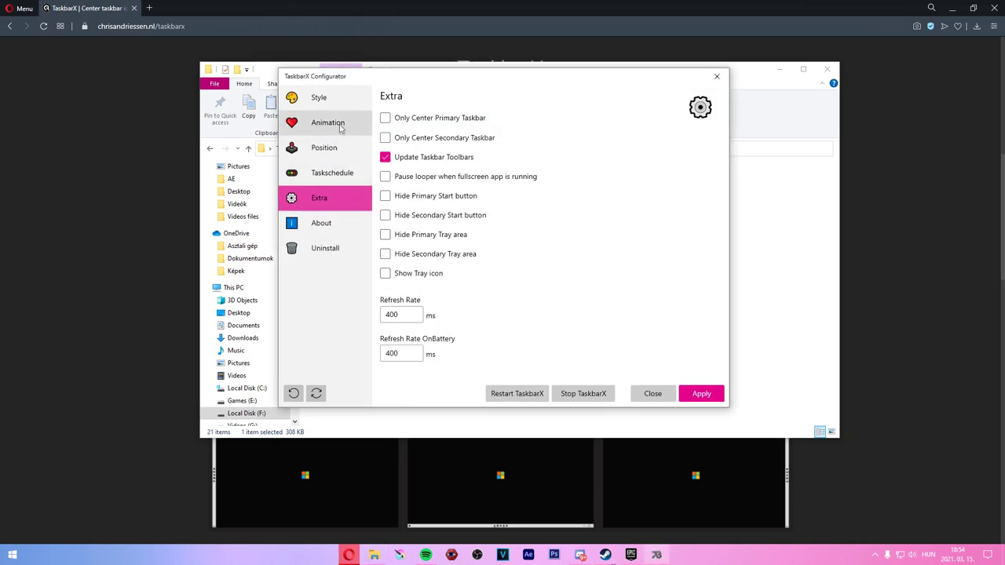
Step: Select the Transparent taskbar style, clear the windows behind the configurator and apply the style
left_click(318, 98)
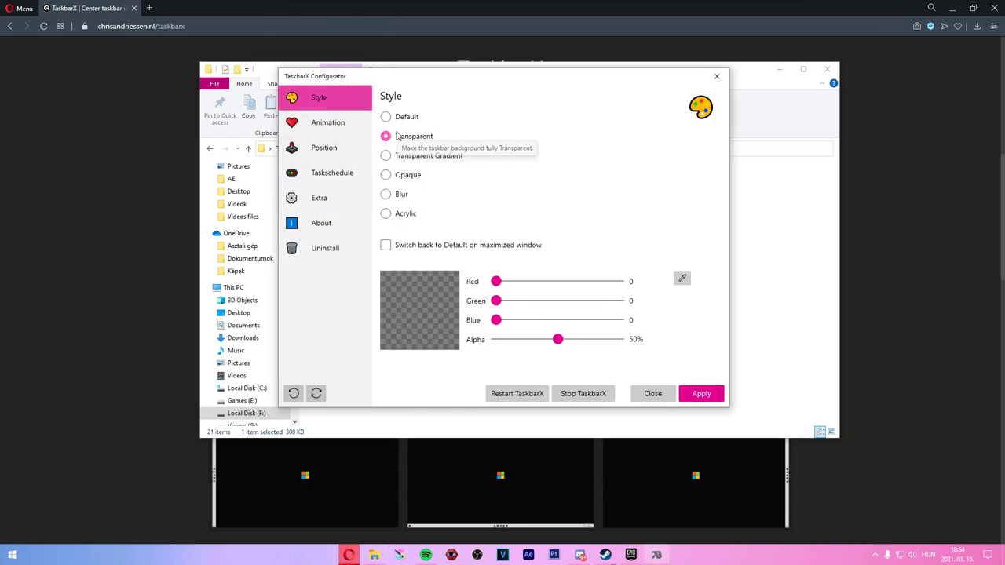
left_click(780, 71)
key("super+d")
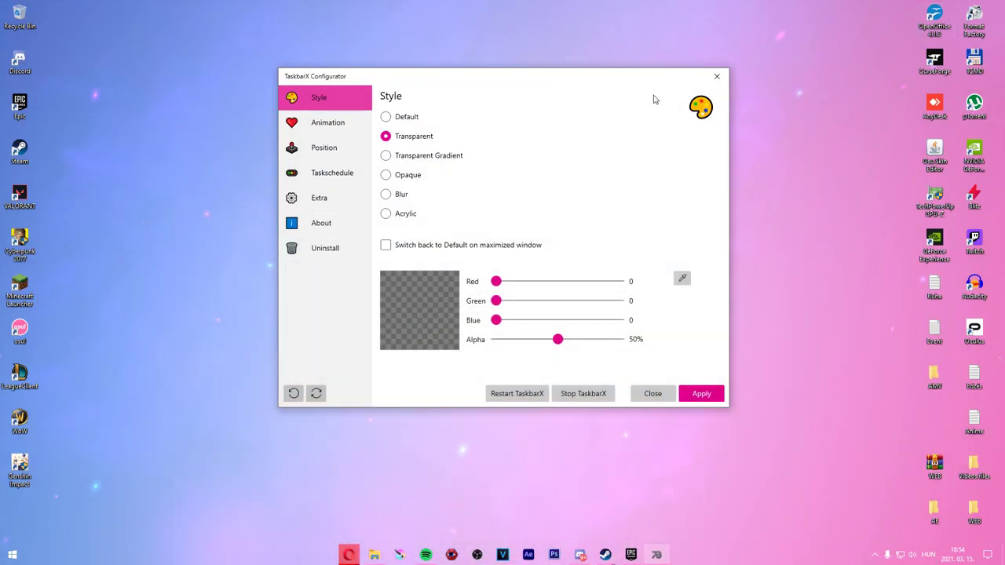
left_click(701, 394)
left_click(653, 394)
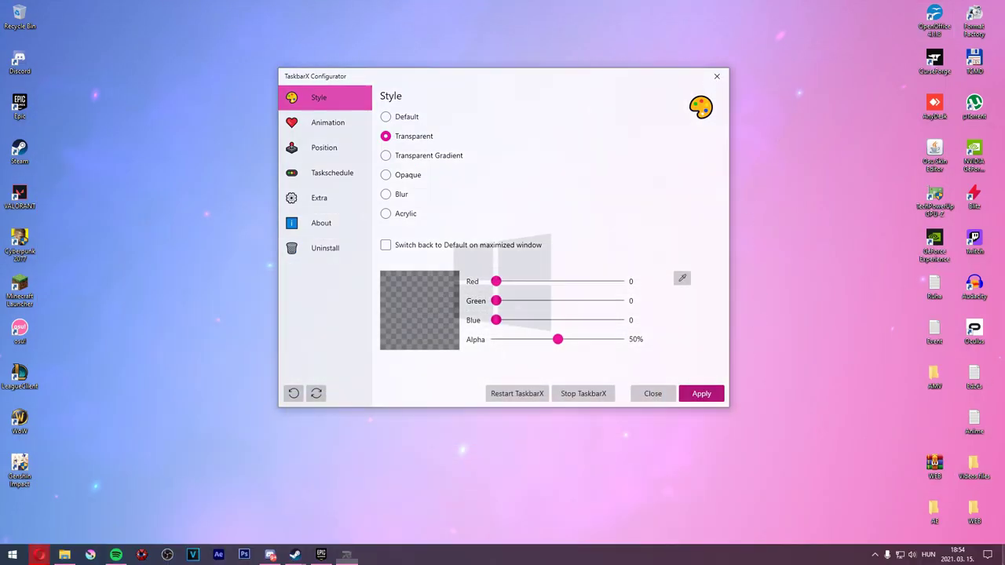